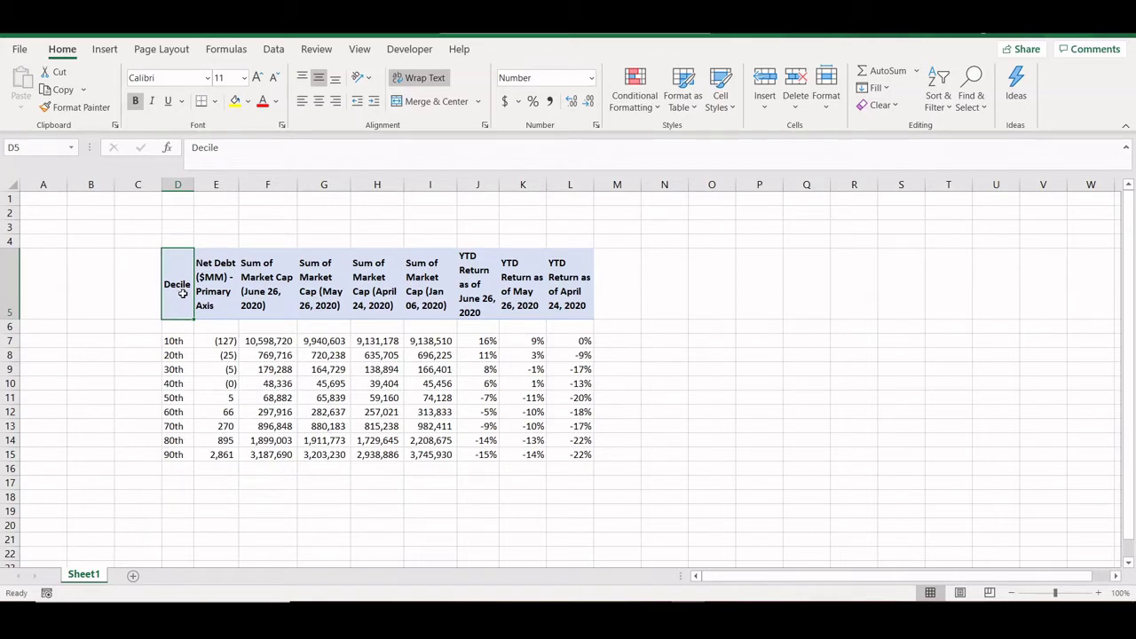
- Chart Decile/Net Debt (D5:E15) plus the three YTD Return series (J5:L15) as a Clustered Column chart
drag(182, 293, 224, 291)
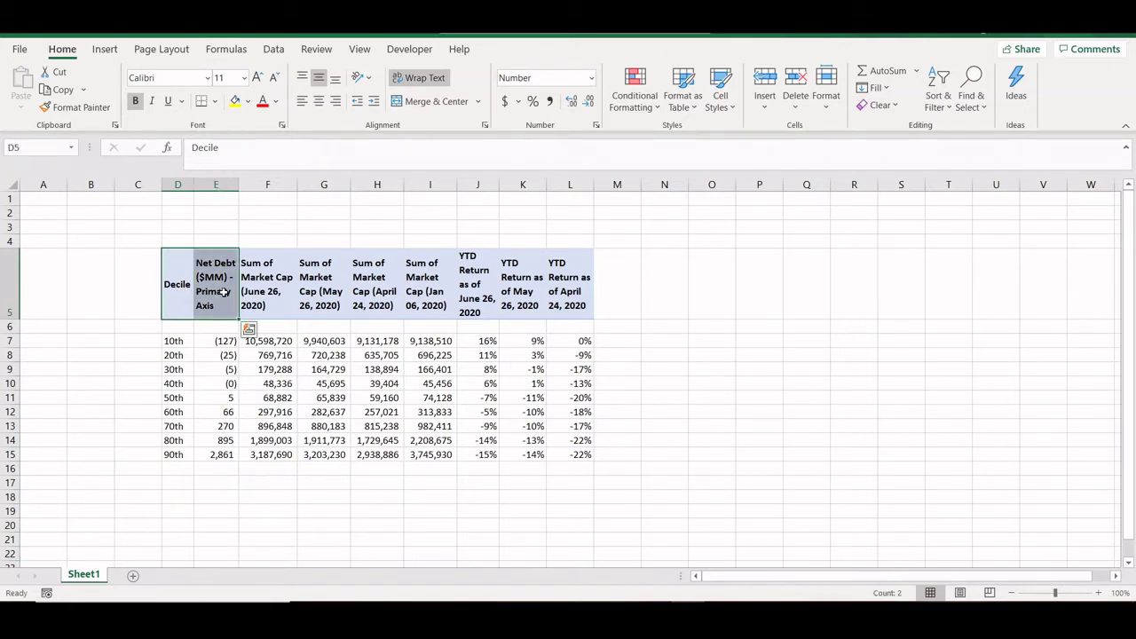
drag(174, 341, 216, 453)
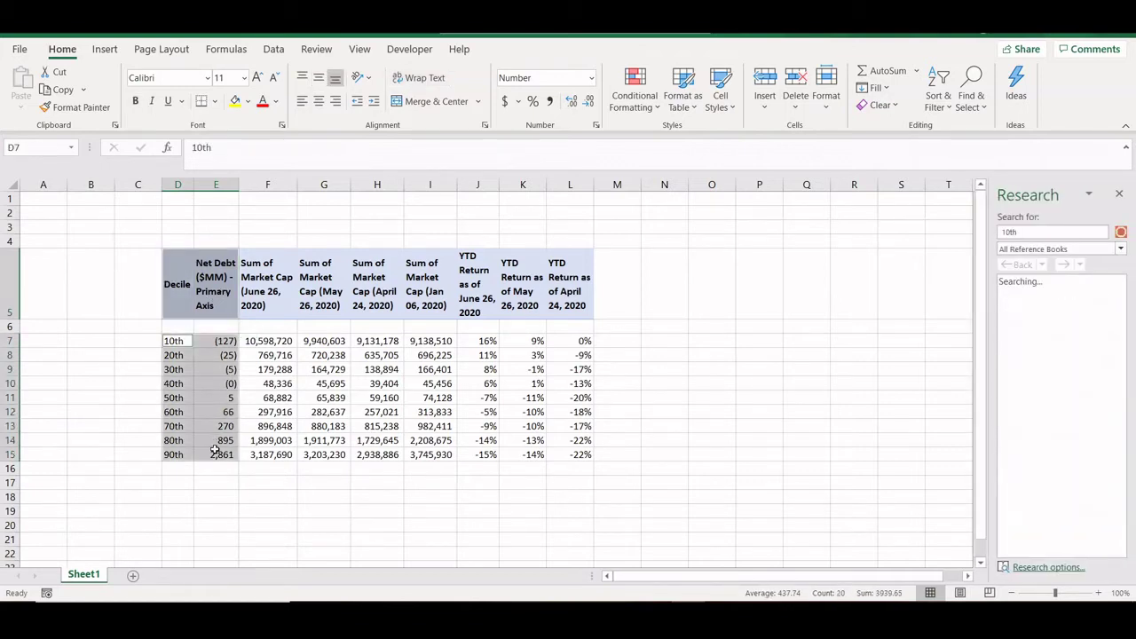
drag(478, 284, 570, 291)
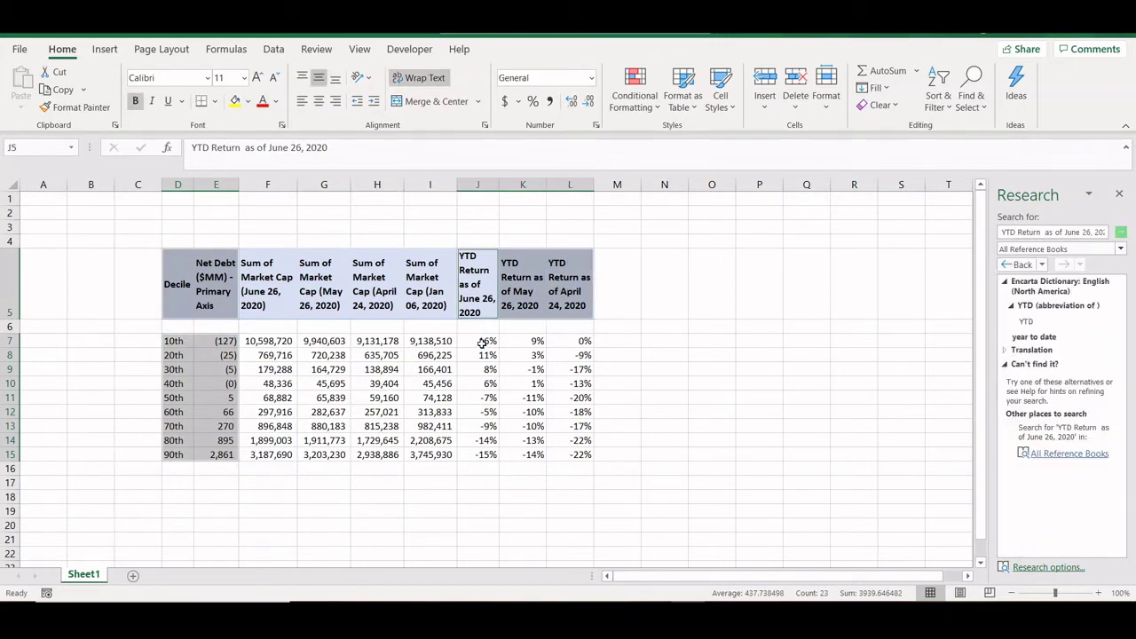
drag(487, 343, 573, 451)
click(104, 49)
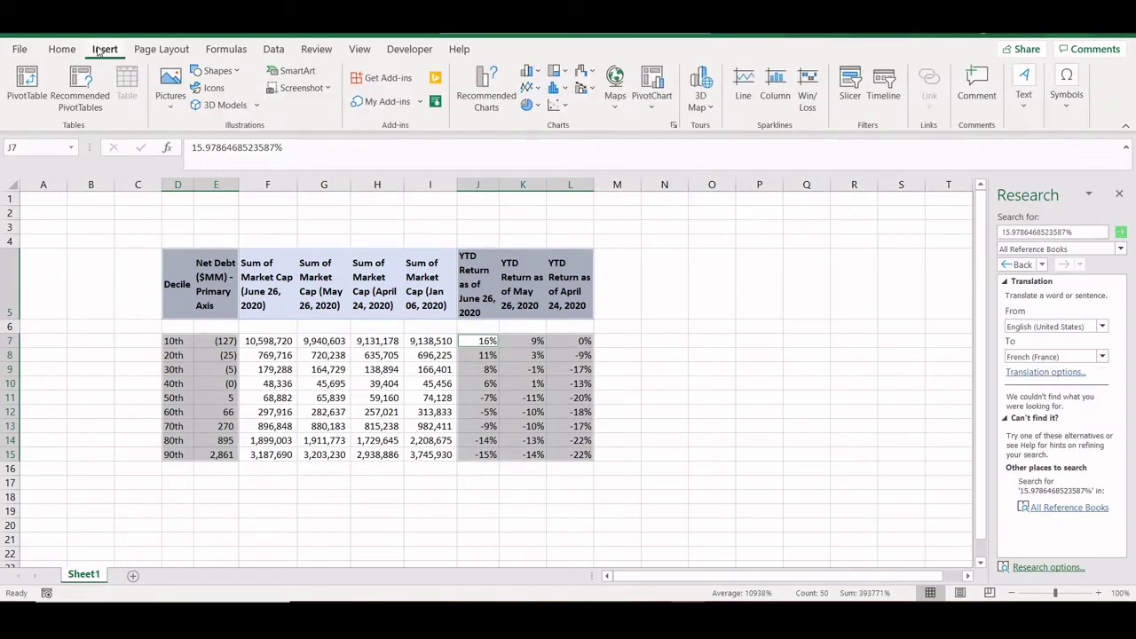
click(528, 71)
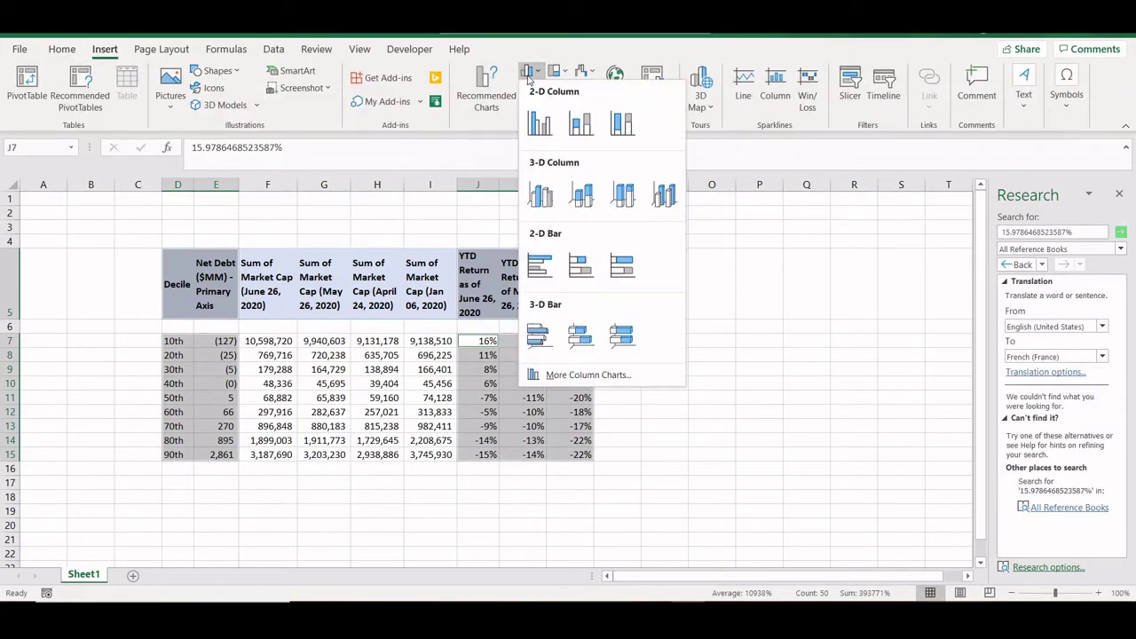
click(541, 129)
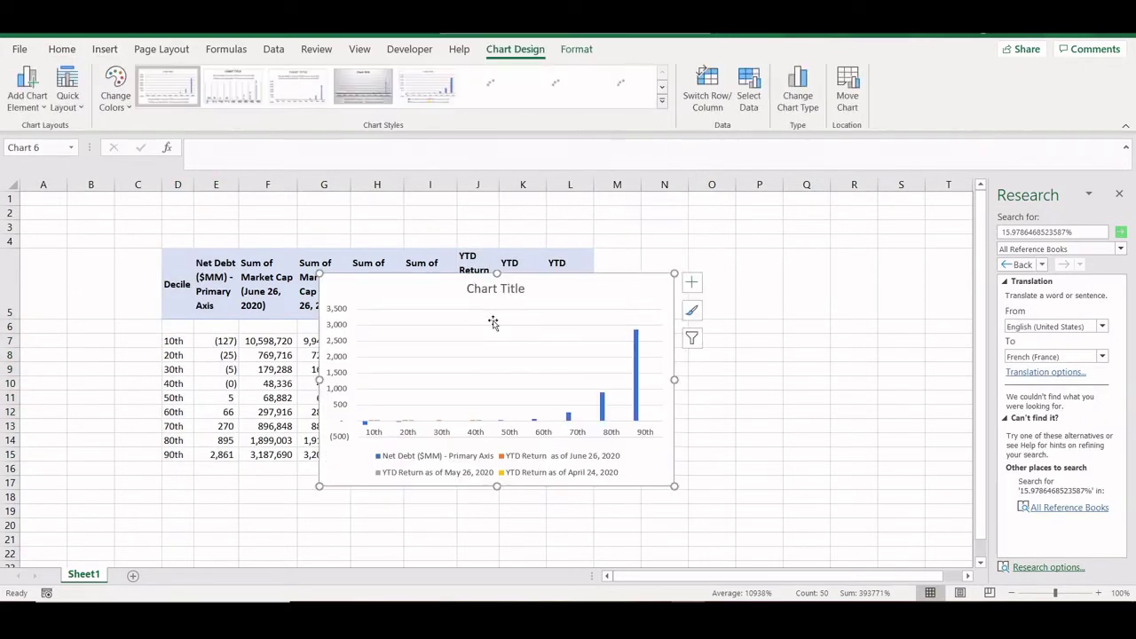
- Switch the chart to the Combo type and plot Net Debt as a line
right_click(500, 361)
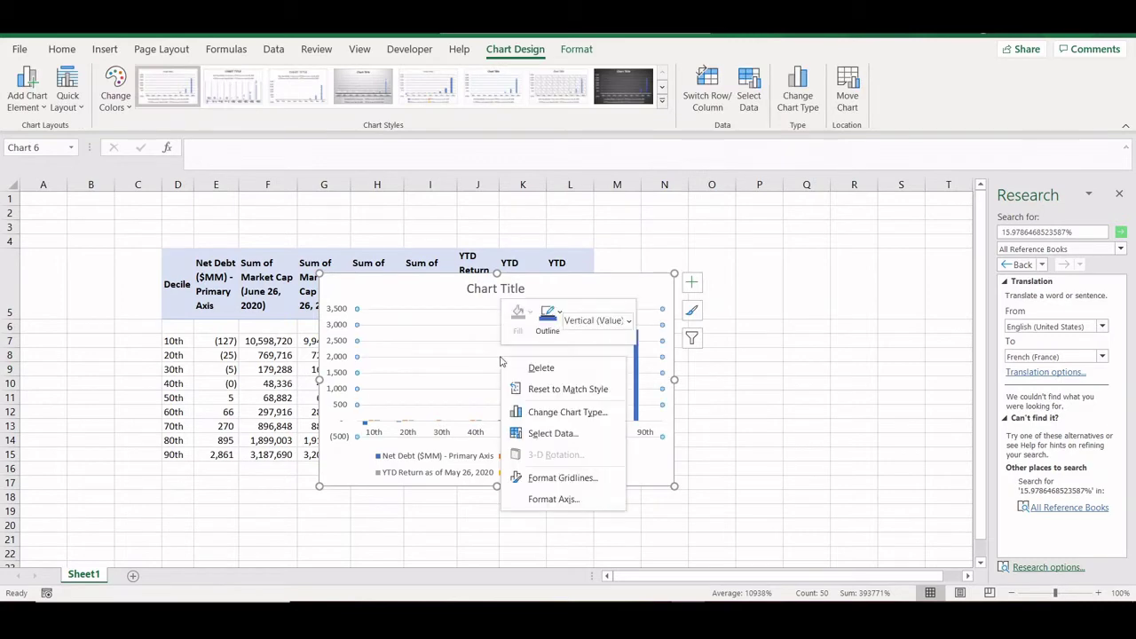
click(548, 413)
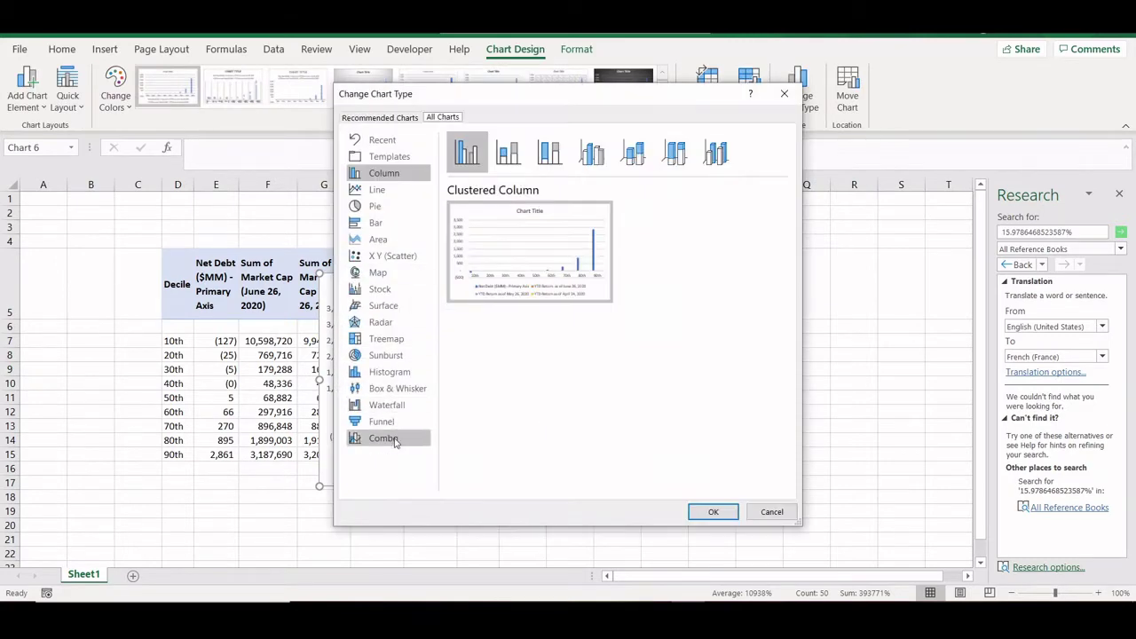
click(396, 443)
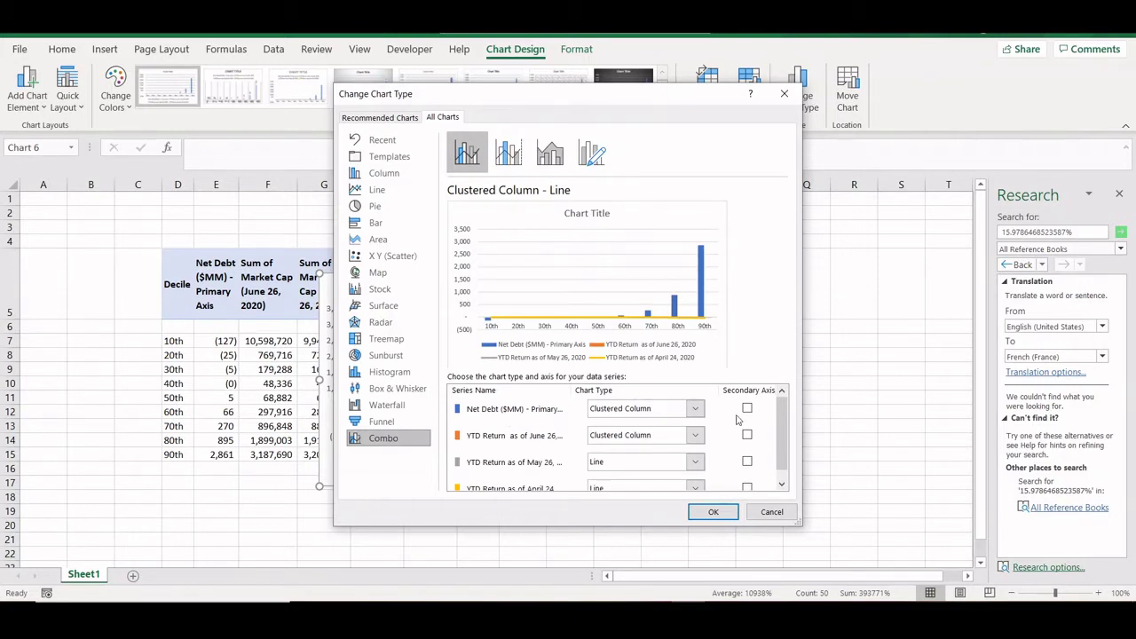
click(618, 411)
click(612, 260)
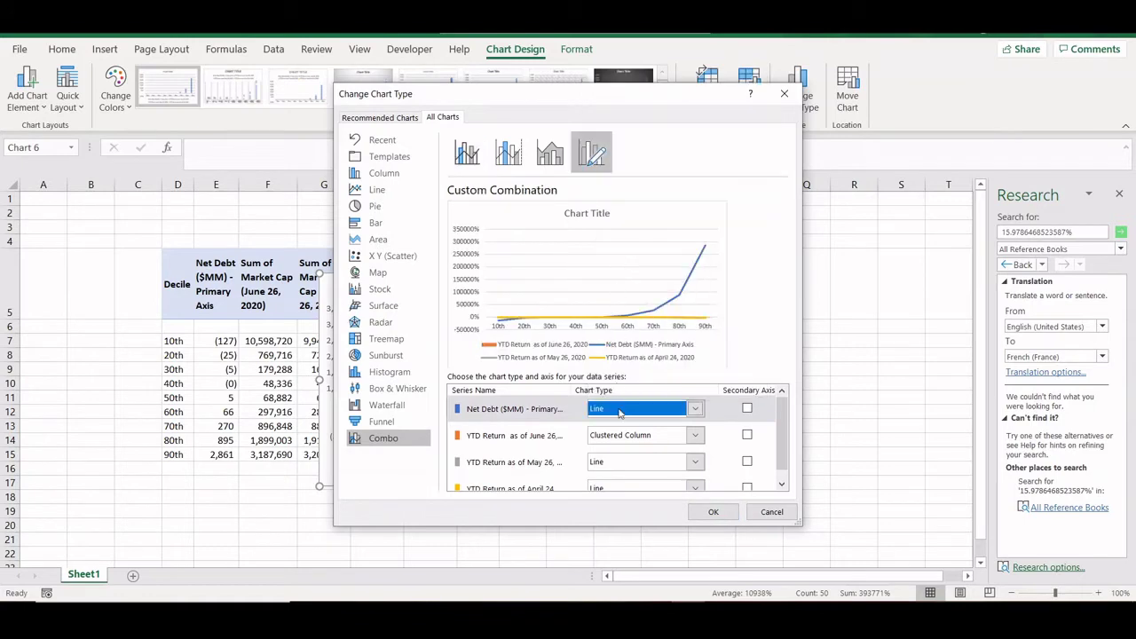
- Show the June, May and April YTD returns as clustered columns on the secondary axis
click(625, 466)
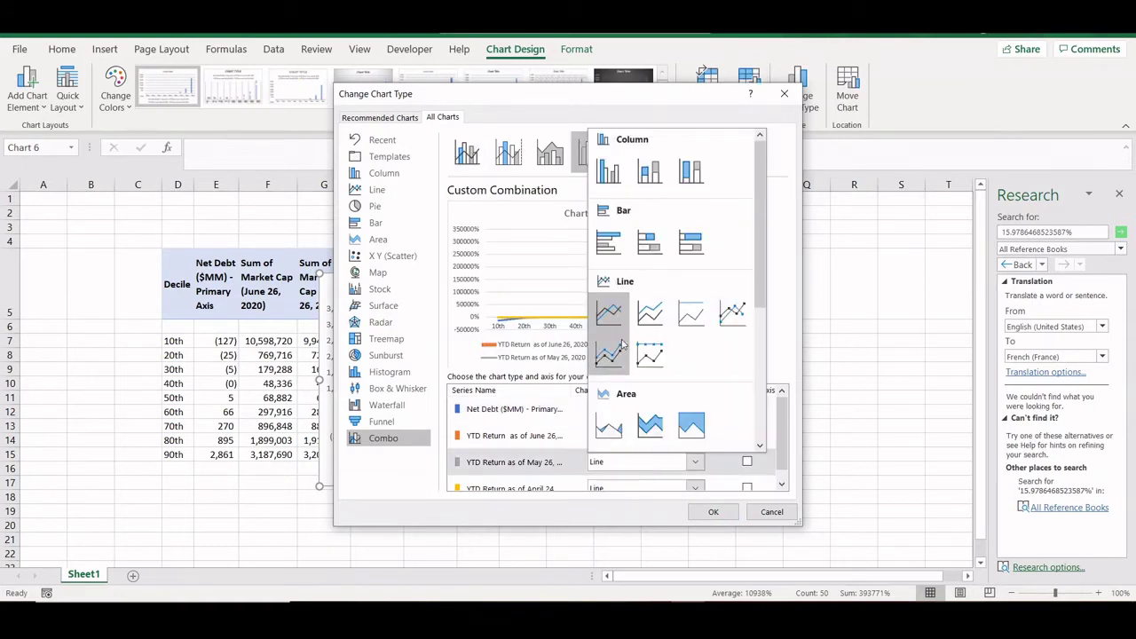
click(611, 171)
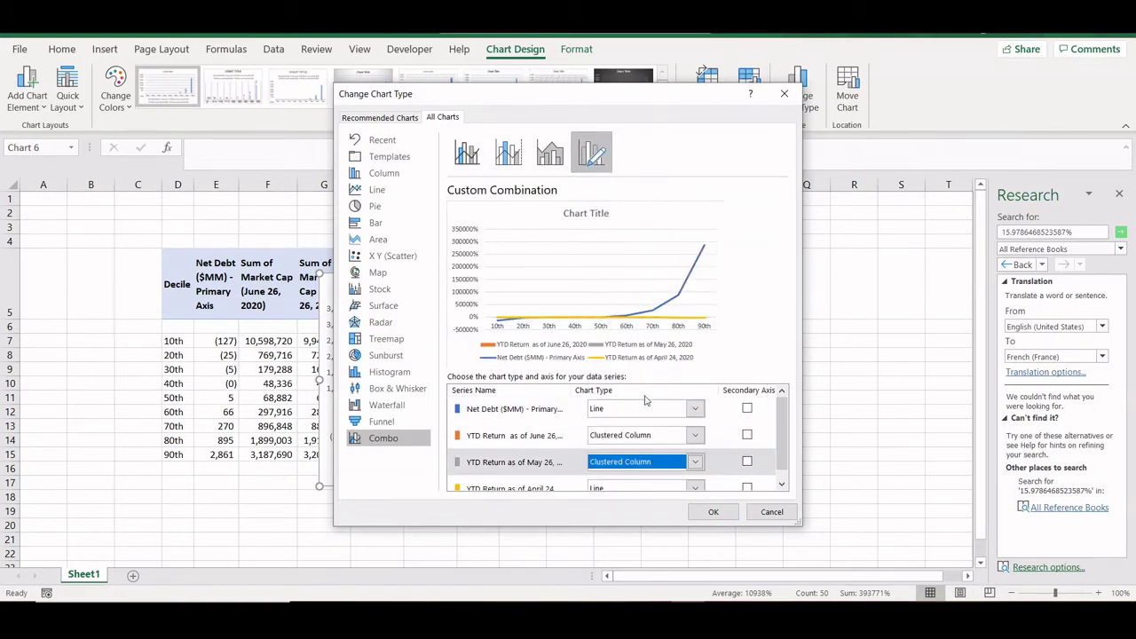
scroll(656, 433, down, 1)
click(619, 481)
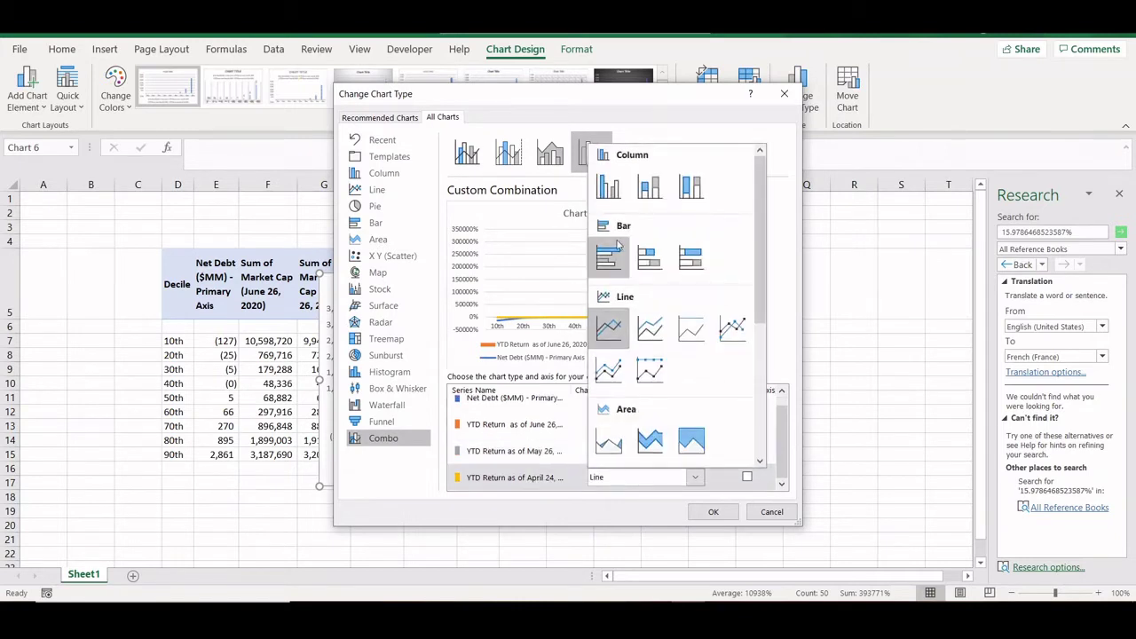
click(610, 195)
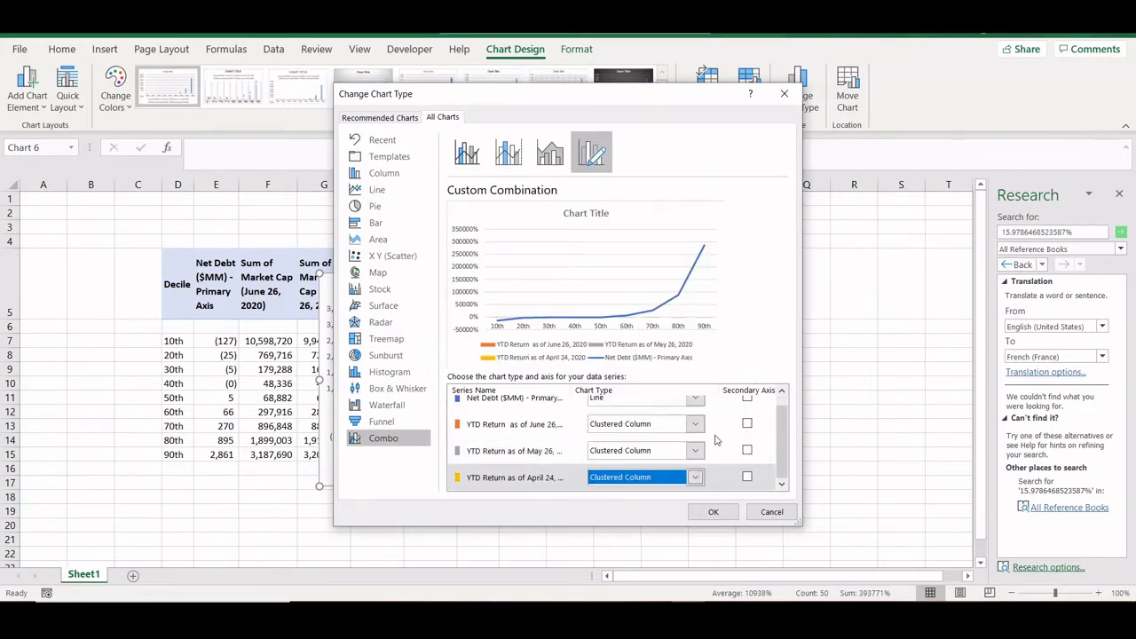
scroll(718, 440, up, 1)
click(747, 435)
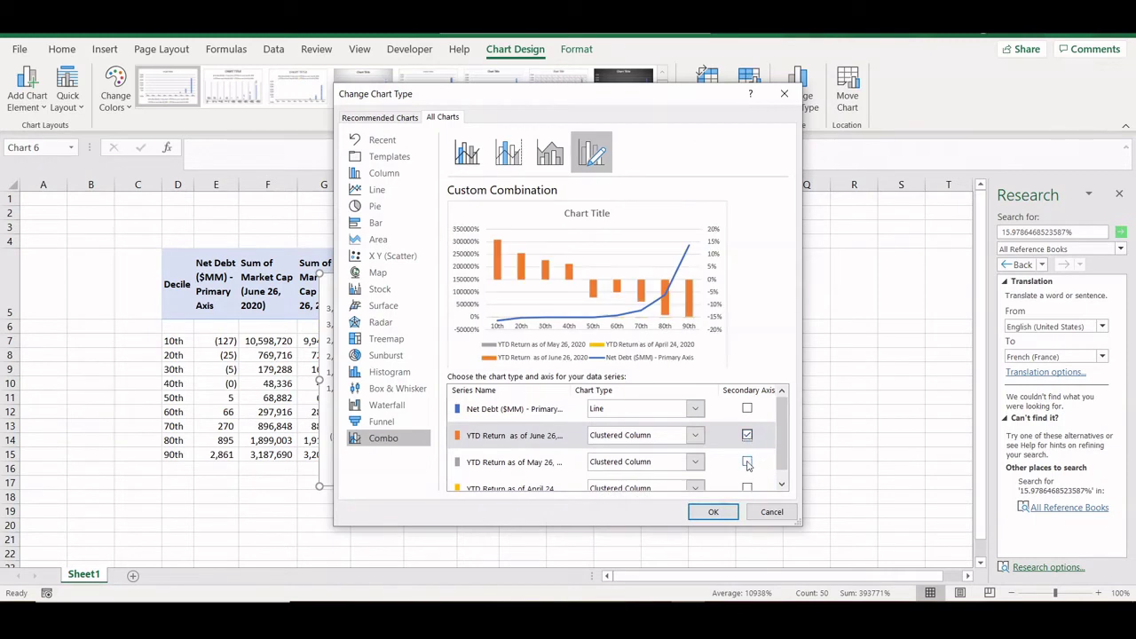
click(747, 462)
click(748, 488)
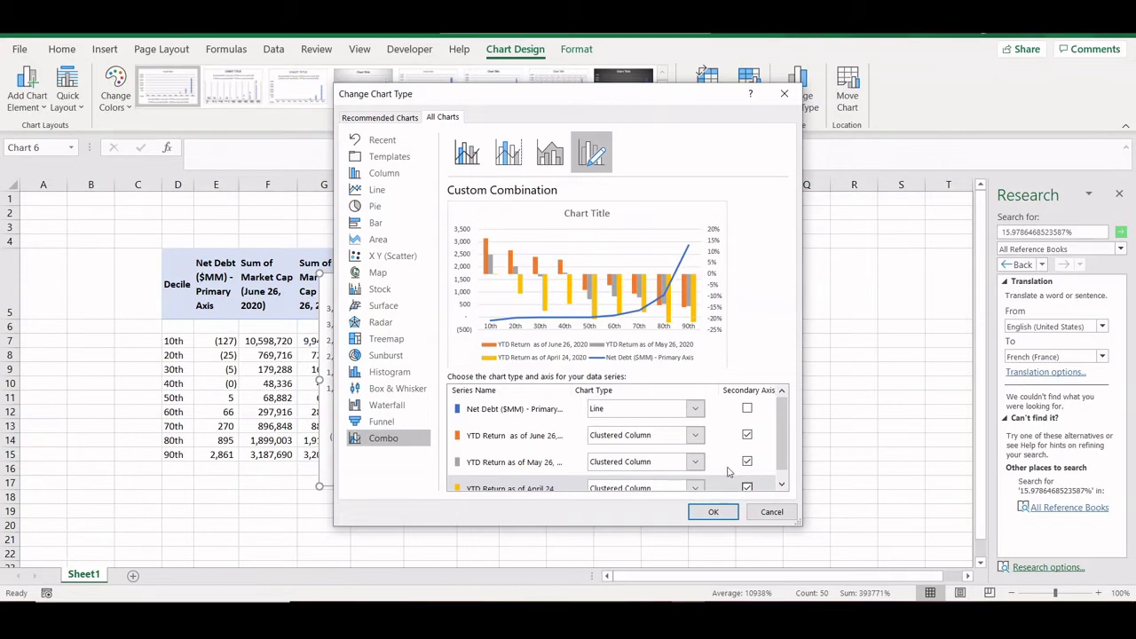
- Apply the combo chart, close the Research pane, and select the primary vertical axis for formatting
click(714, 513)
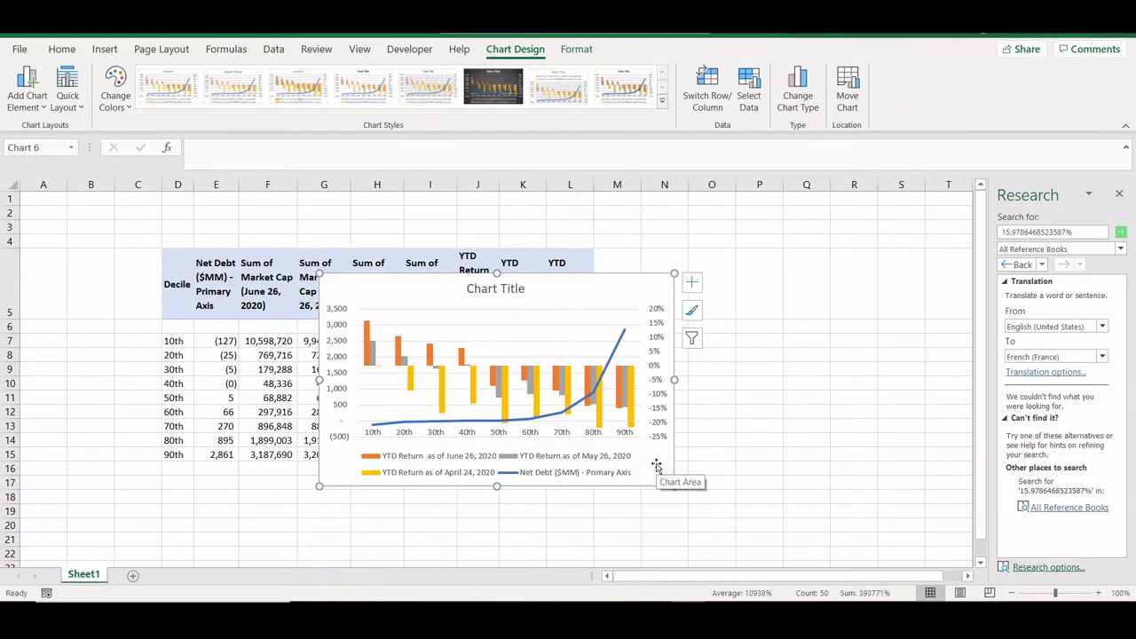
double_click(523, 348)
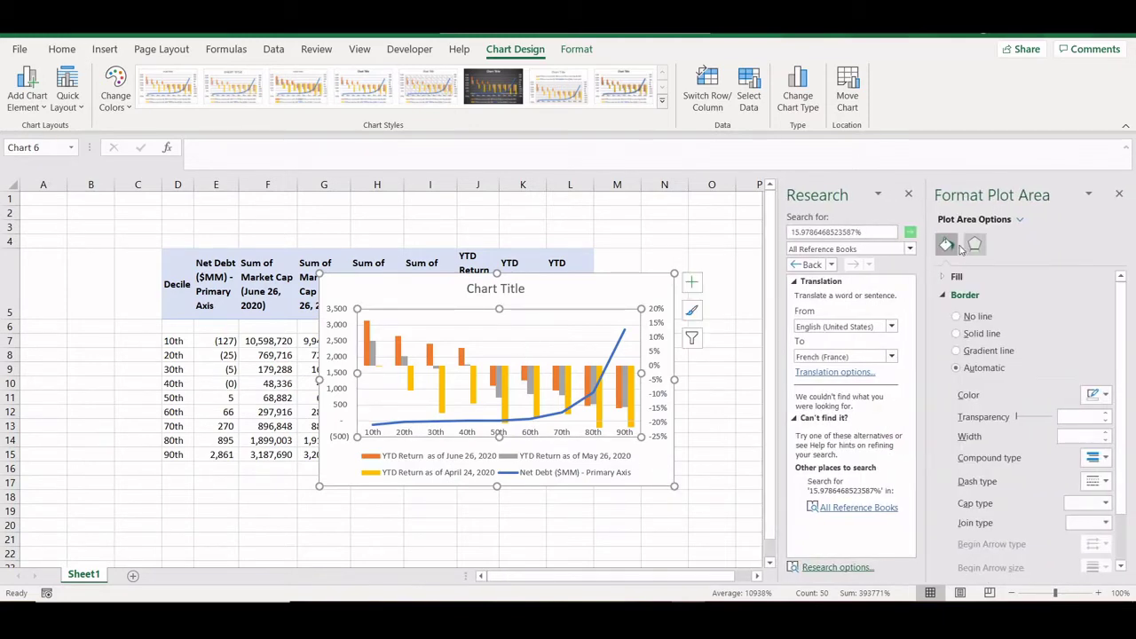
click(908, 193)
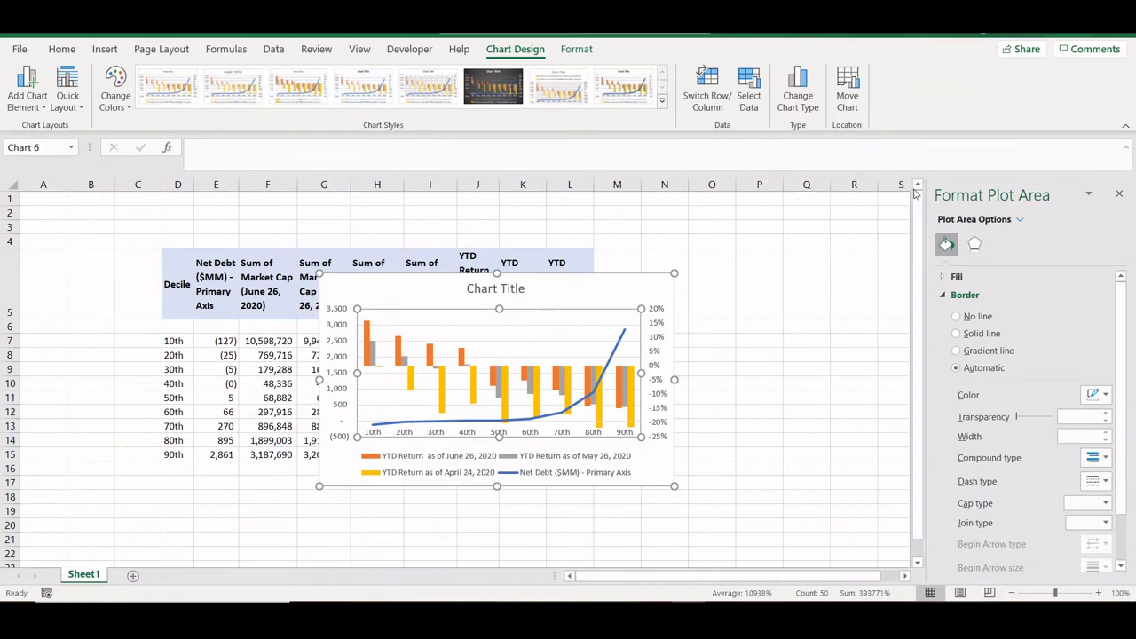
click(339, 364)
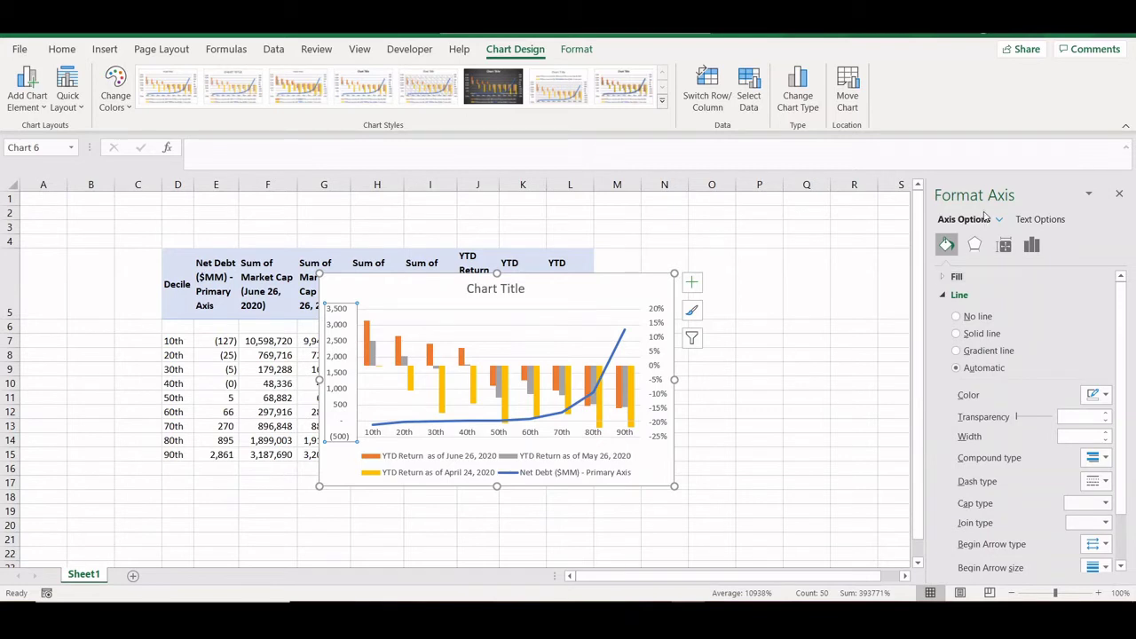
- Show the Axis Options Bounds settings for the secondary percentage axis
click(1032, 247)
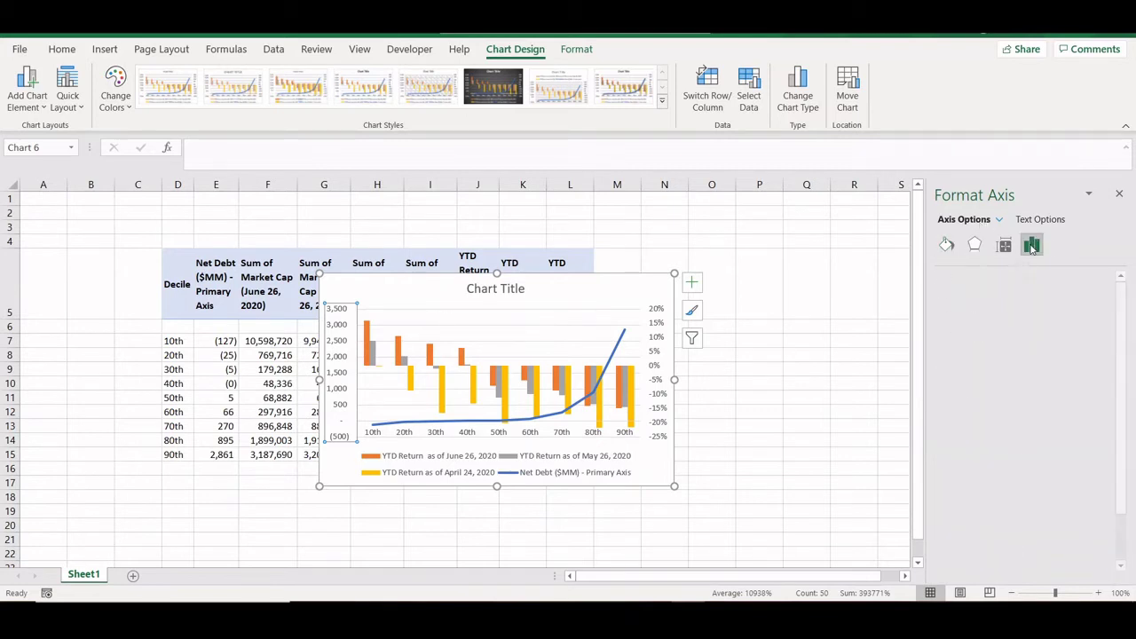
click(944, 279)
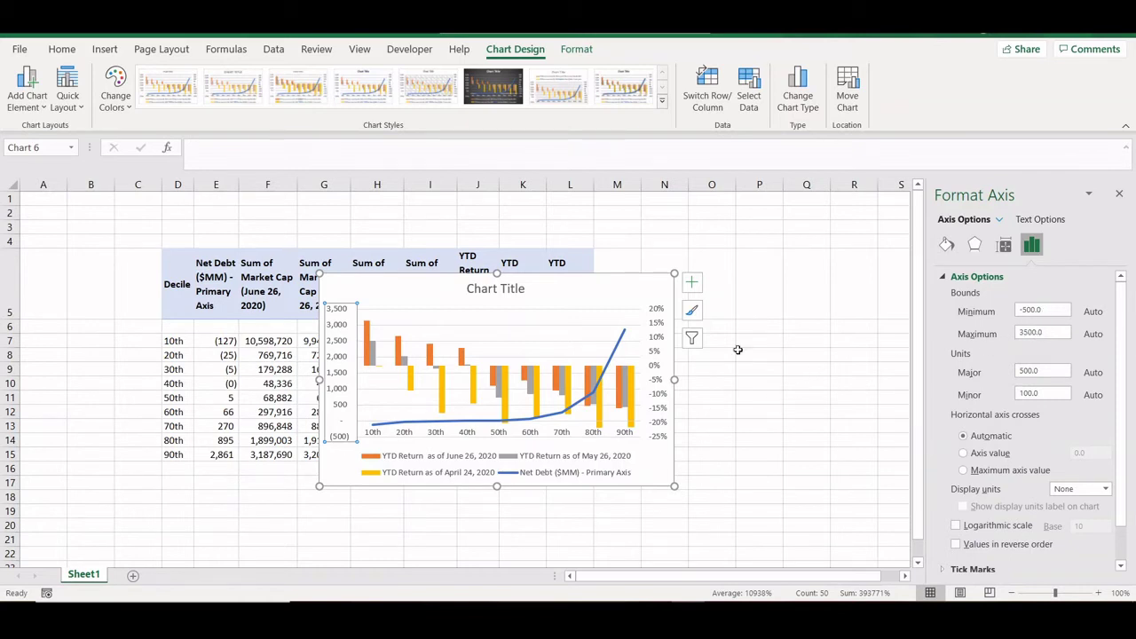
click(672, 342)
click(654, 338)
click(1032, 245)
click(971, 276)
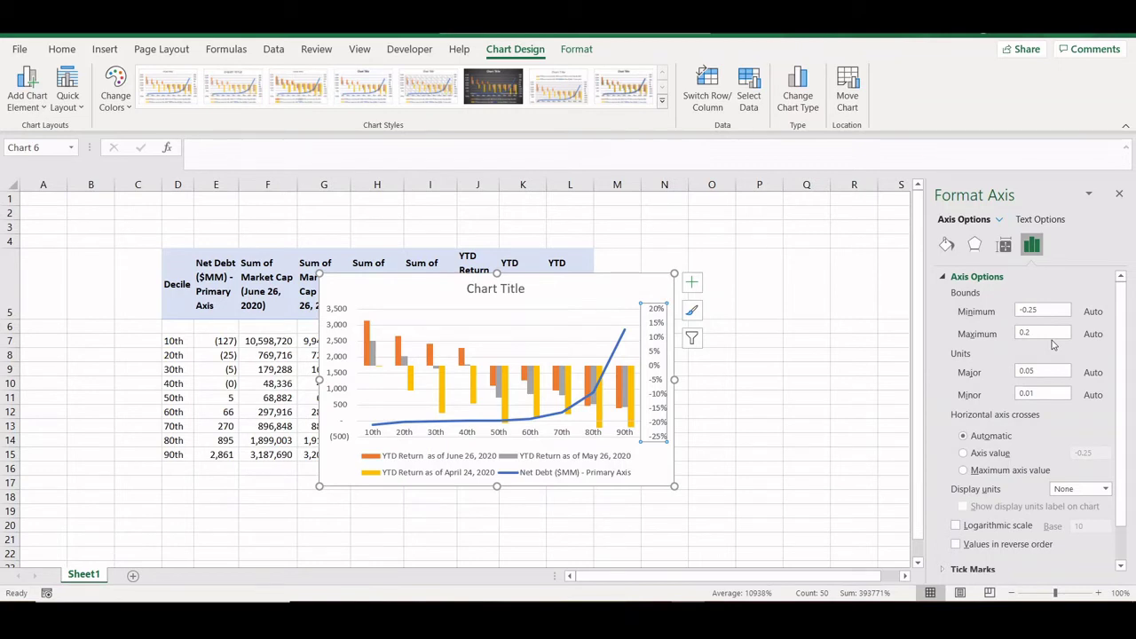
- Set the secondary axis maximum bound to 1.75 and enter -0.7 as the minimum
click(1045, 336)
double_click(1059, 309)
text(-0.7)
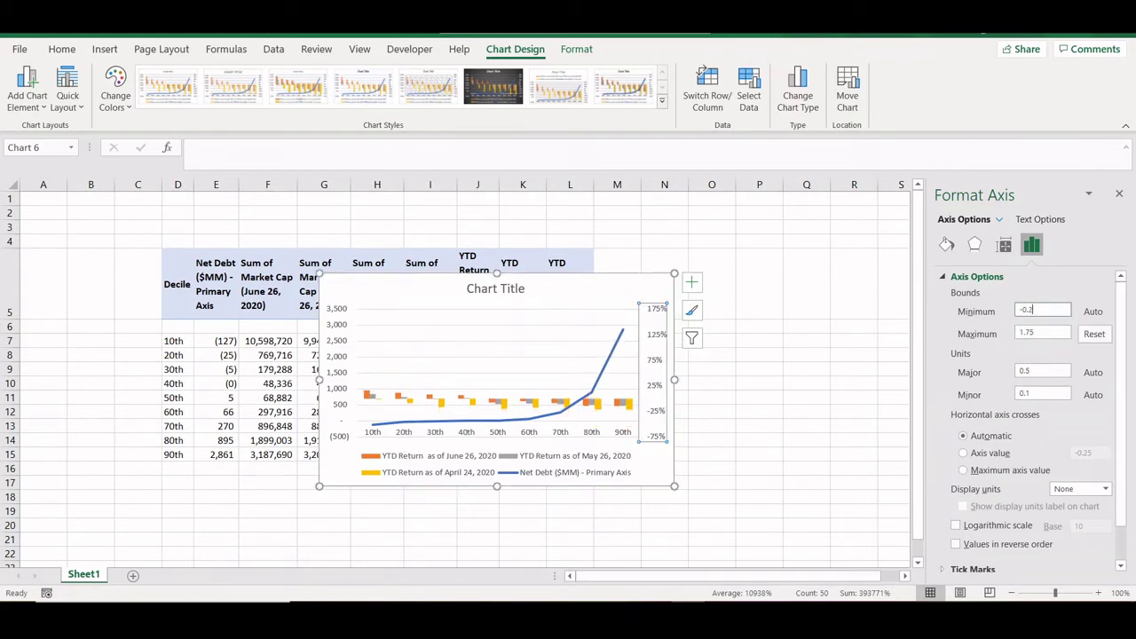
click(1057, 333)
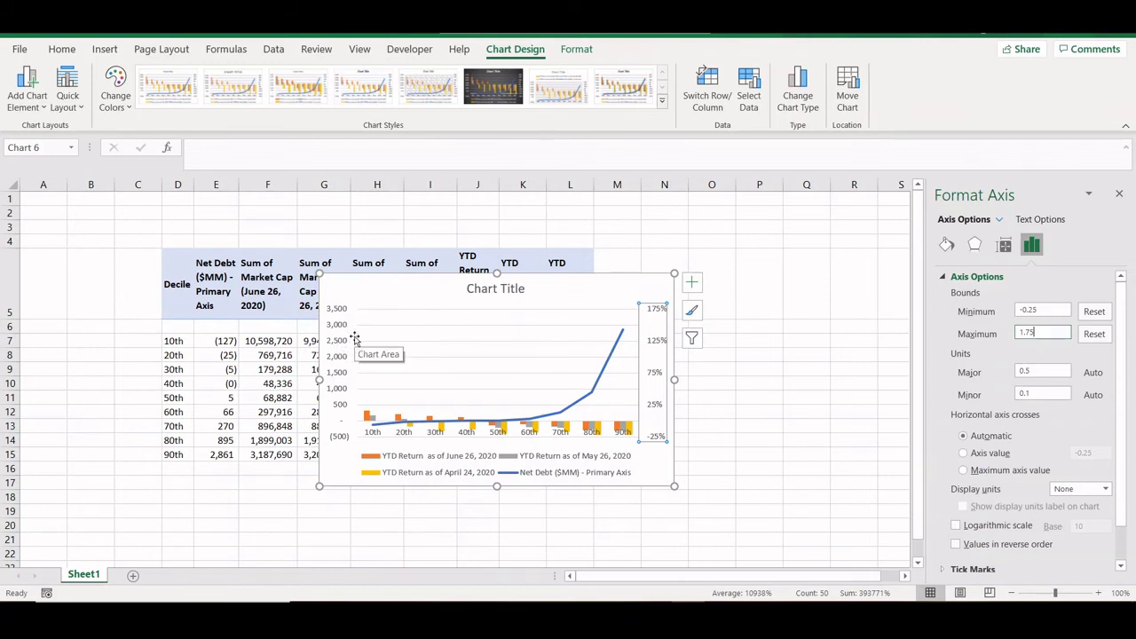
- Set the primary axis bounds to a -3000 minimum and 3000 maximum
click(340, 348)
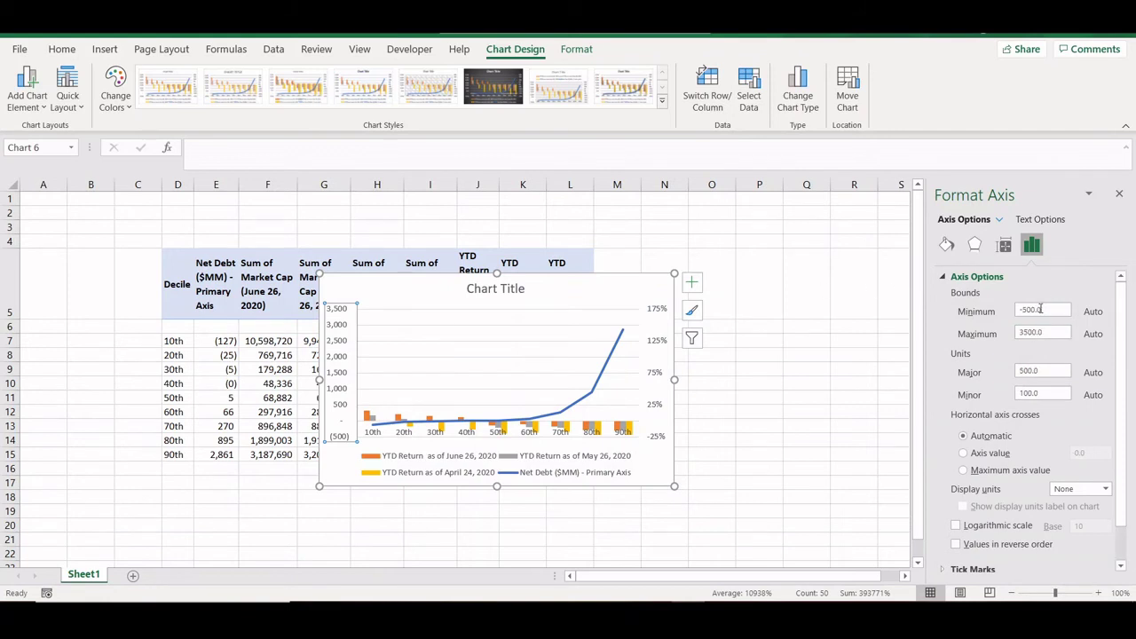
drag(1042, 309, 994, 315)
text(-3000)
key(Return)
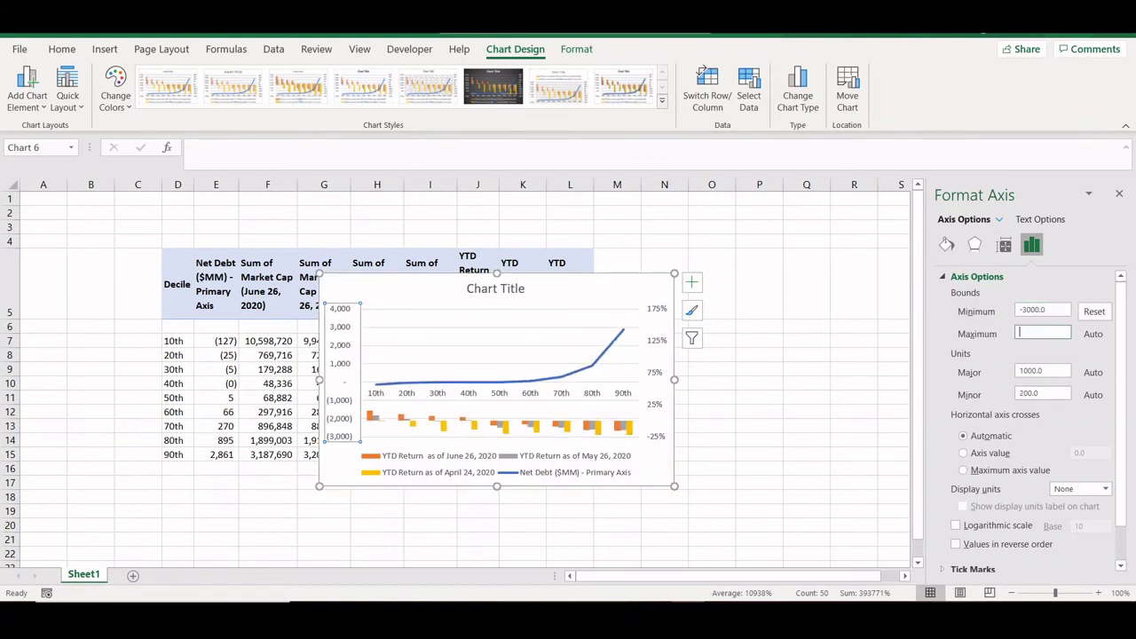
key(Return)
- Set the secondary percentage axis maximum bound to 0.25
click(655, 372)
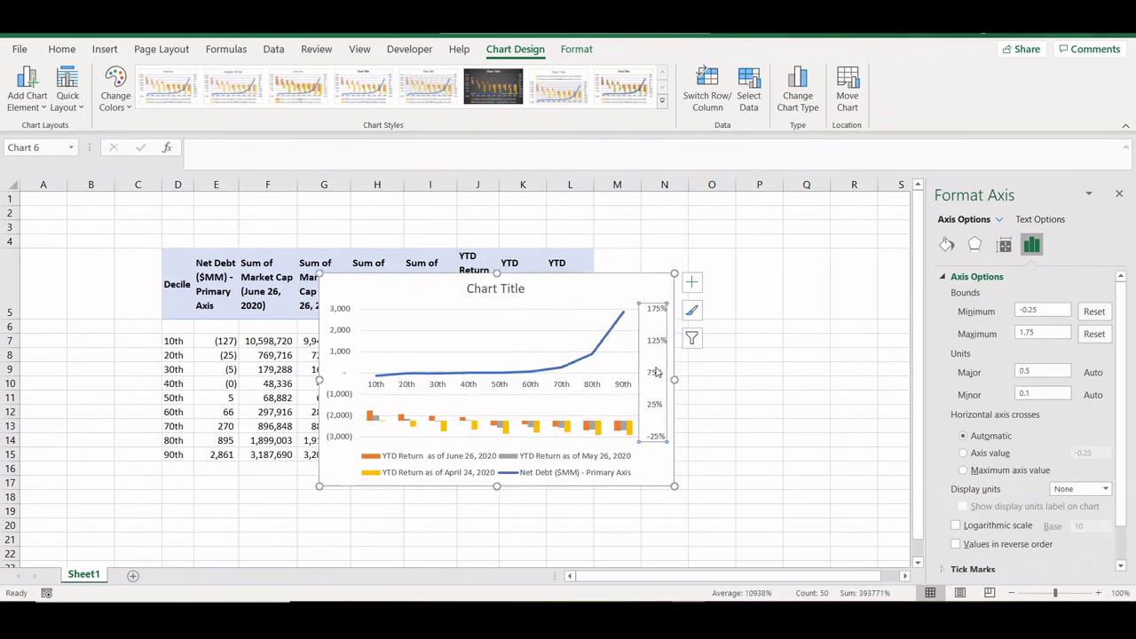
click(1041, 336)
click(1043, 311)
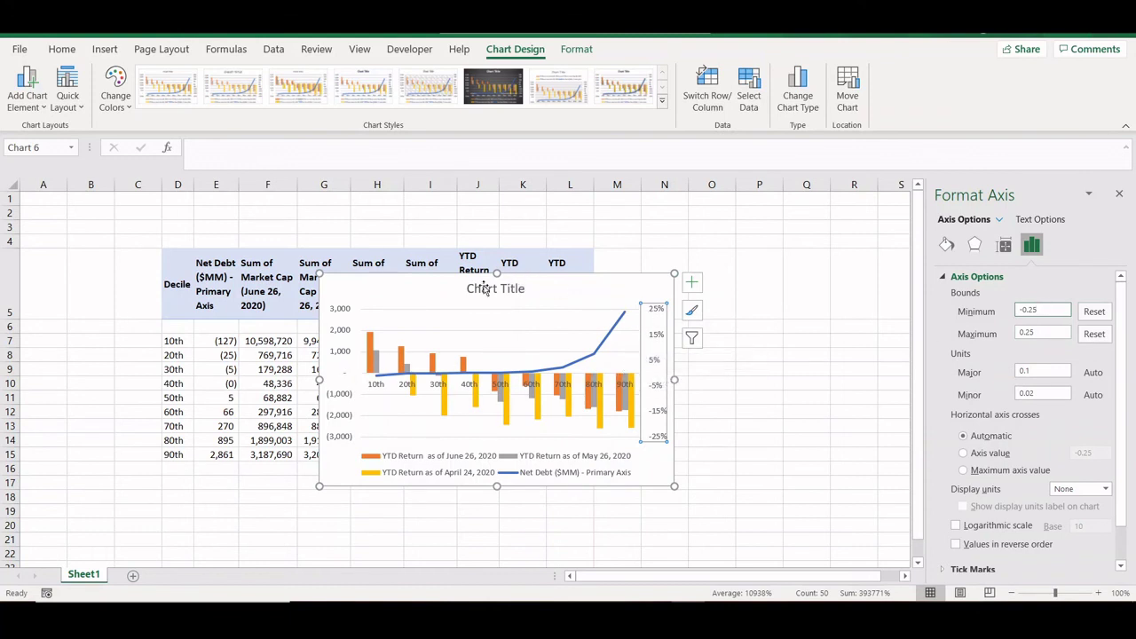
- Drag the combo chart right, then back left so it sits over columns F–M
click(378, 286)
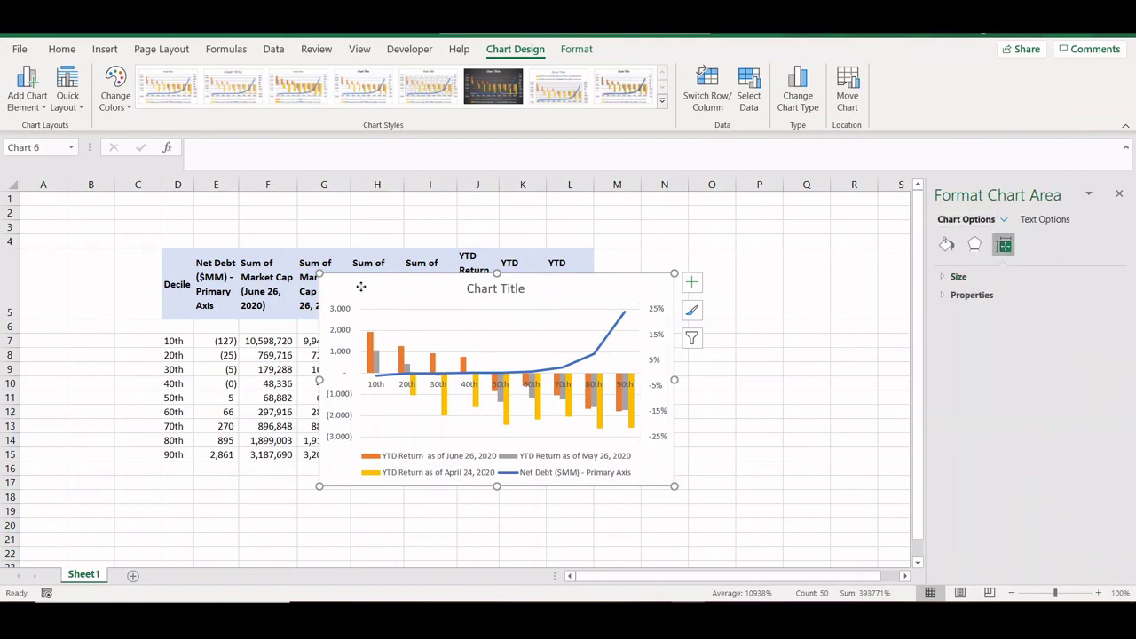
drag(364, 286, 631, 265)
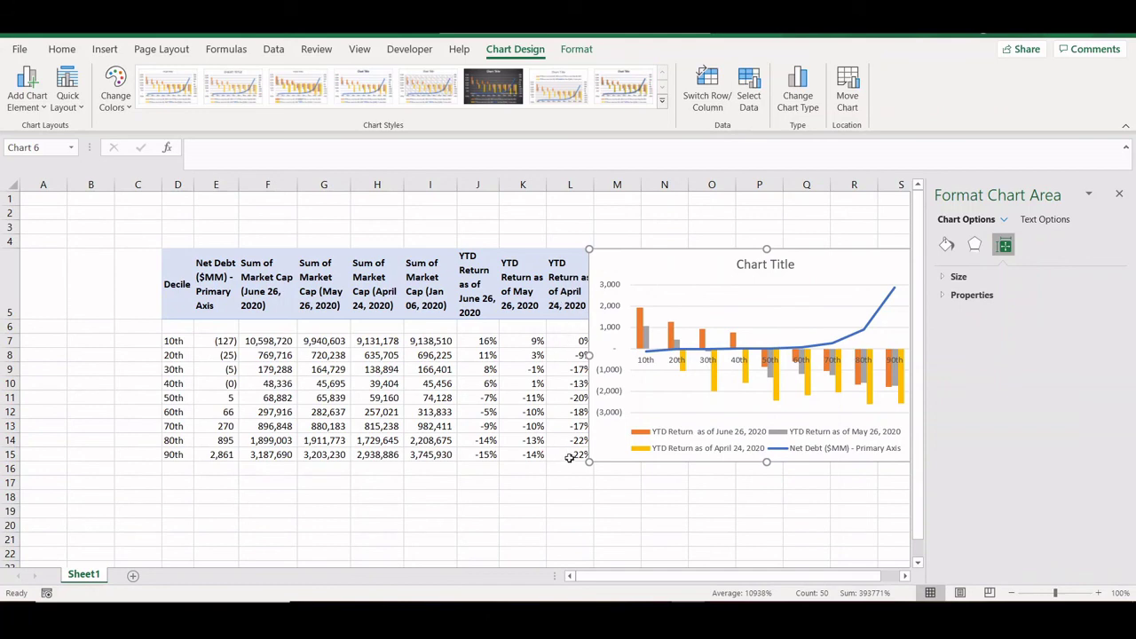
drag(619, 268, 277, 254)
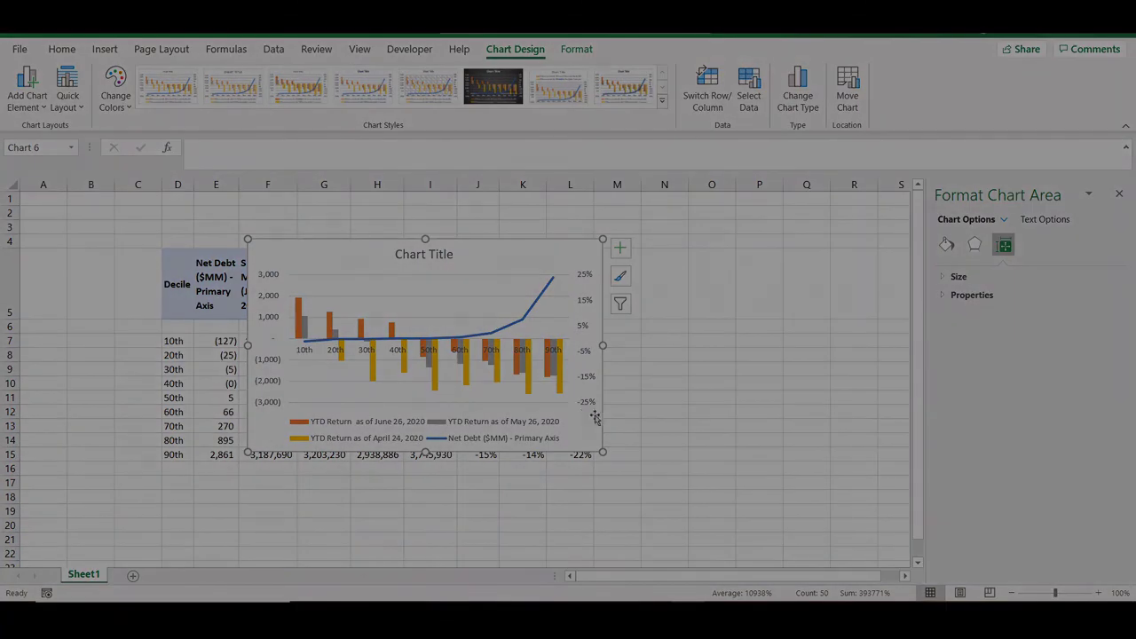